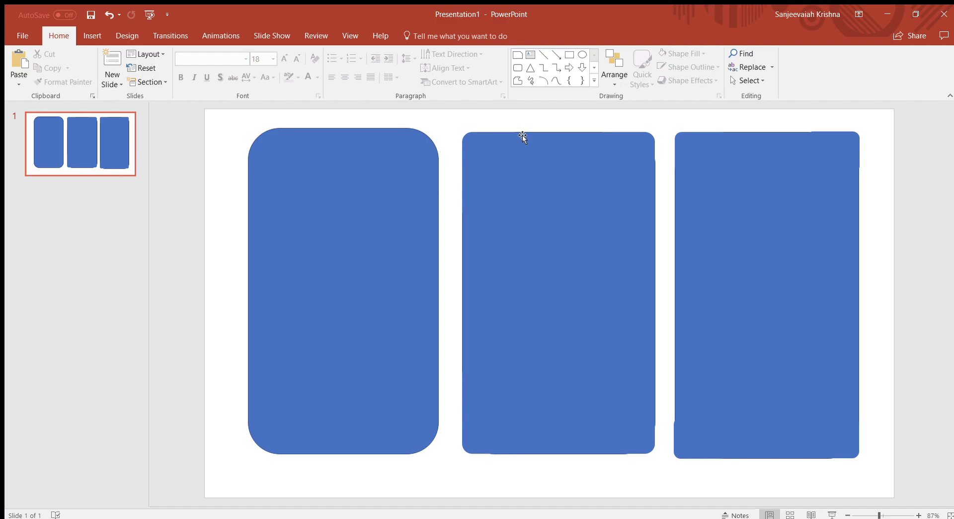
Add a new slide after slide 1 and delete its title and content placeholders
left_click(90, 37)
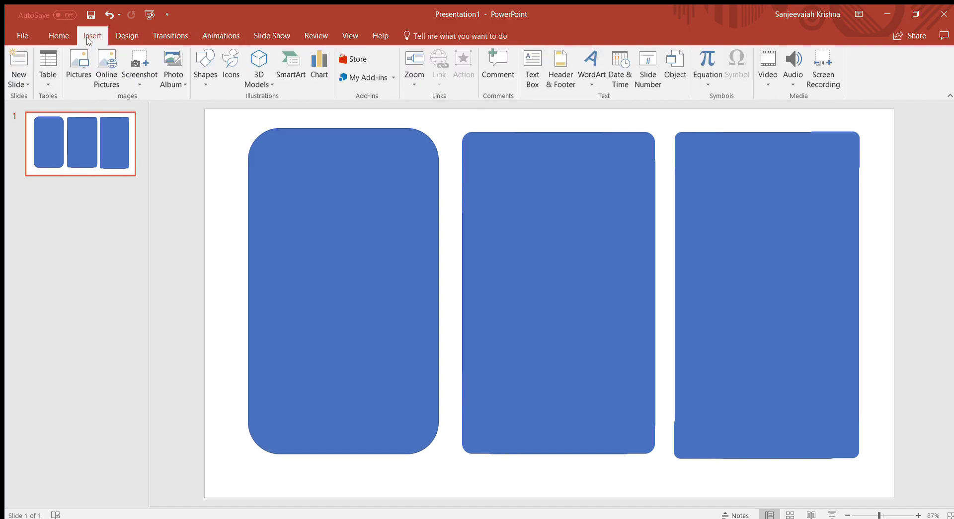
left_click(208, 85)
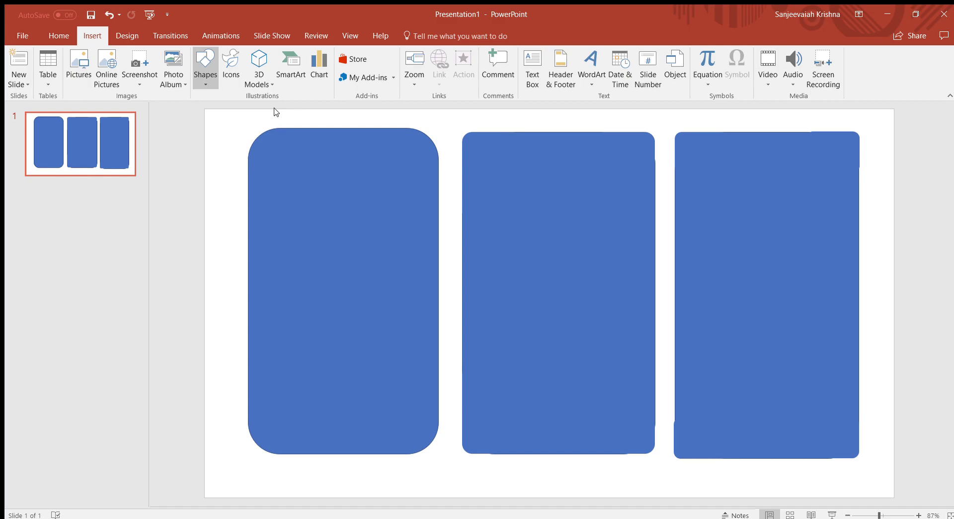
left_click(68, 208)
key("Return")
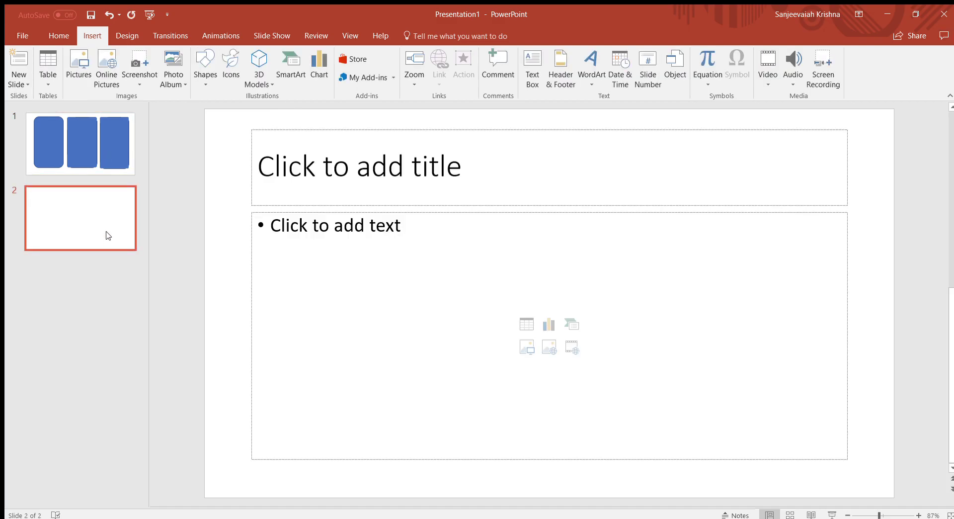
left_click(273, 129)
key("Delete")
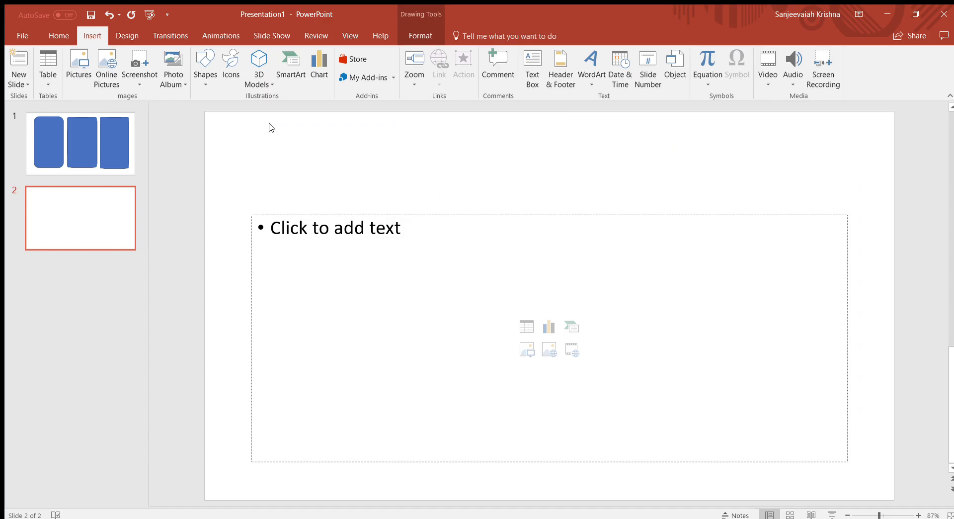
left_click(295, 216)
left_click(292, 212)
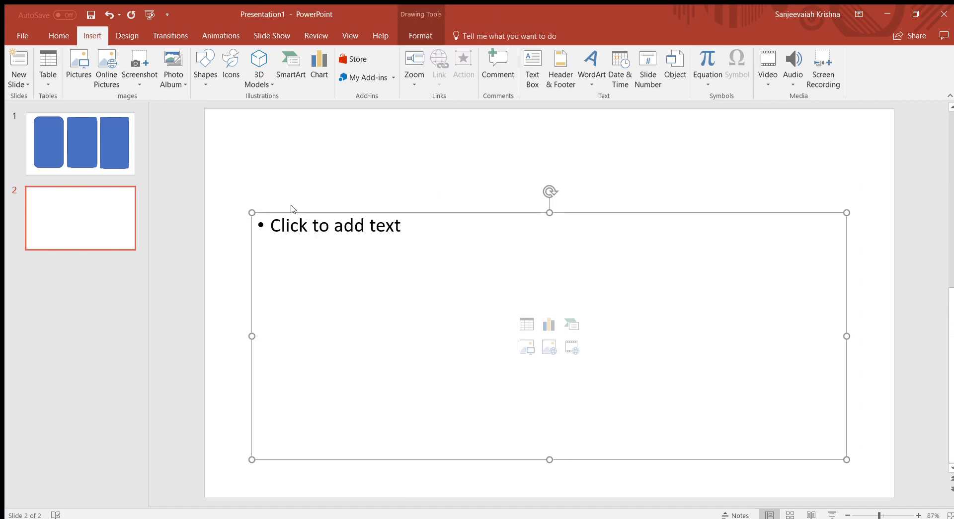
key("Delete")
Draw a large rounded rectangle about 5.8" high and 10.9" wide on the blank slide
left_click(206, 67)
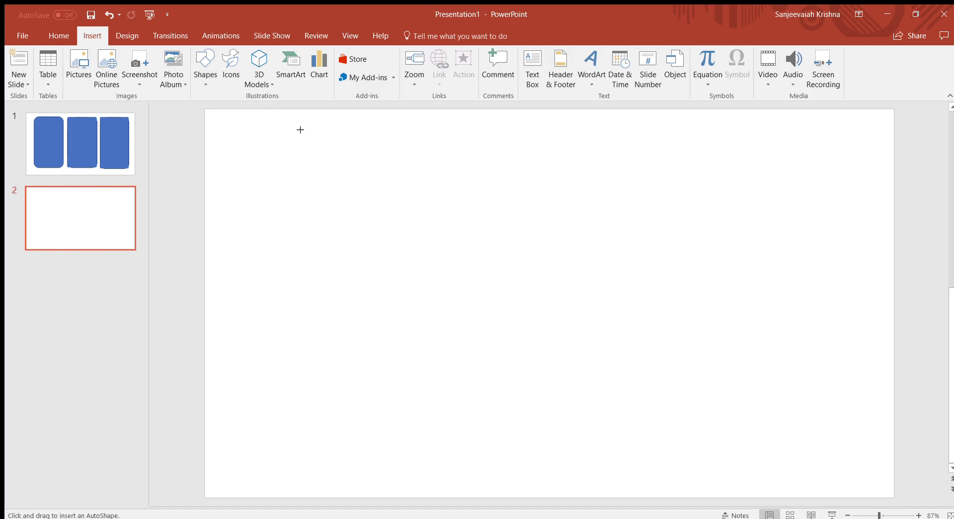
left_click_drag(284, 158, 846, 460)
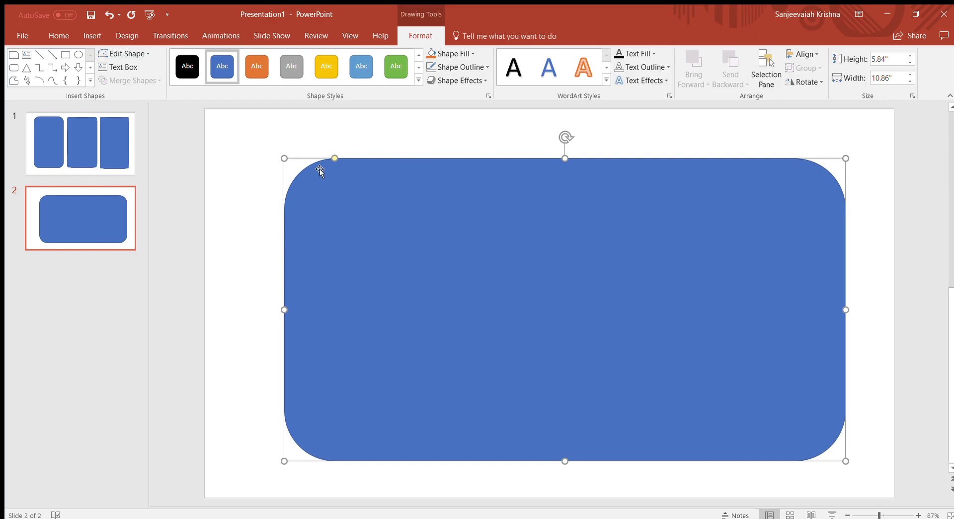
Compare the corner rounding of the first and middle shapes on slide 1, and return to slide 2
left_click(91, 143)
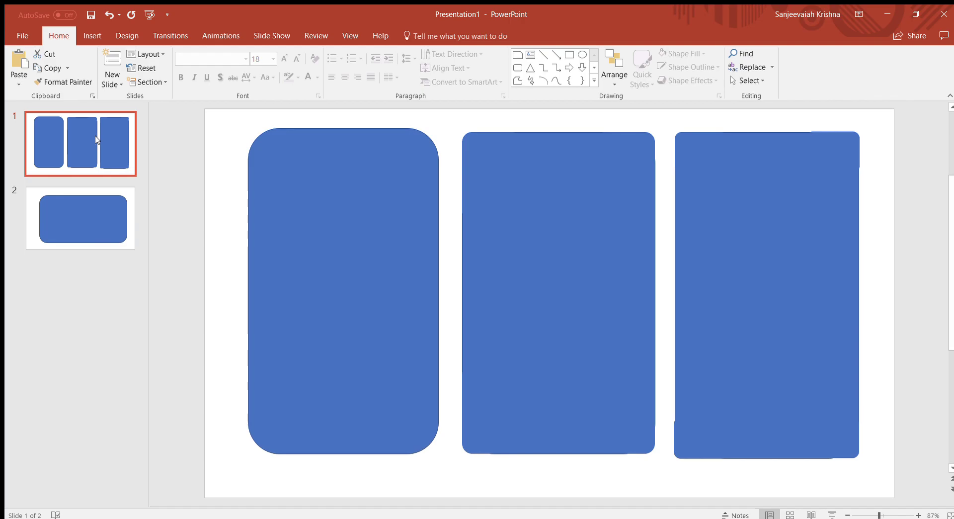
left_click(515, 173)
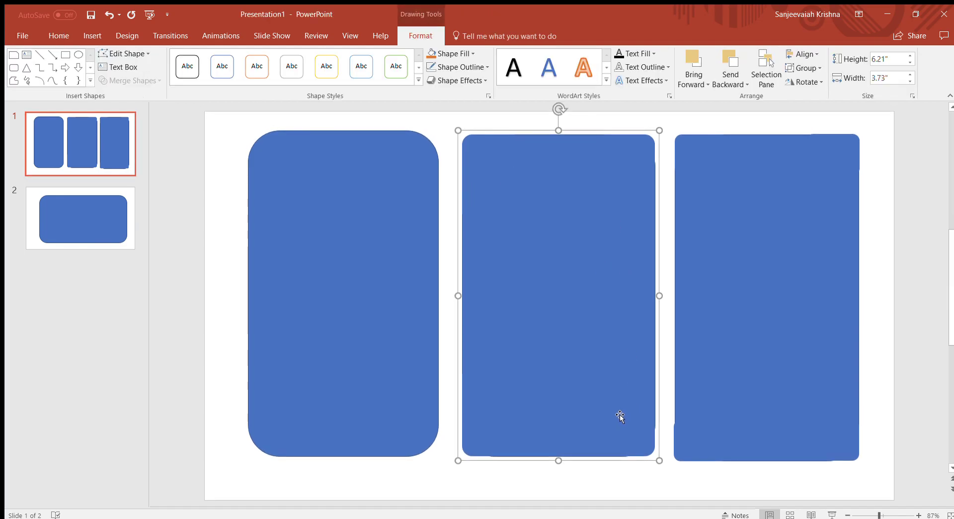
left_click(419, 293)
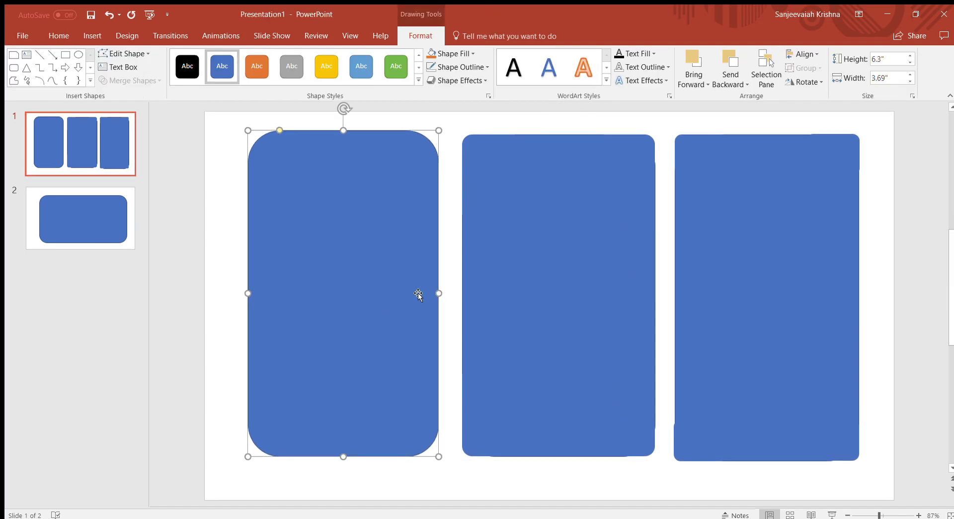
left_click(541, 262)
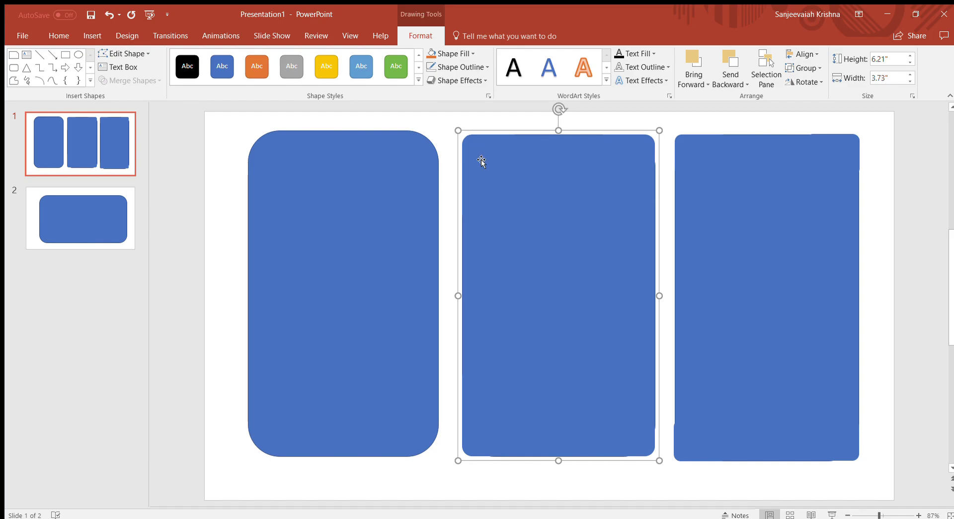
left_click(98, 212)
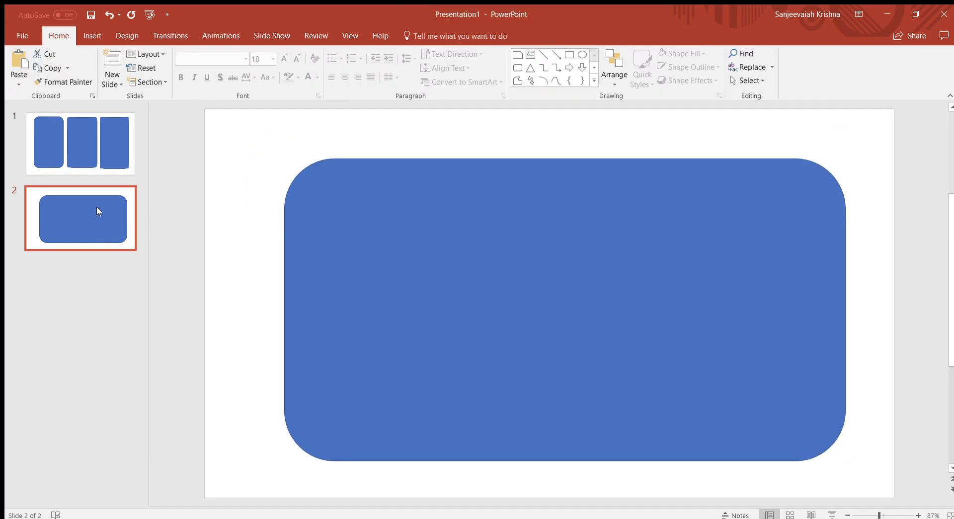
Move the large rounded rectangle slightly up and to the left on slide 2
left_click(408, 255)
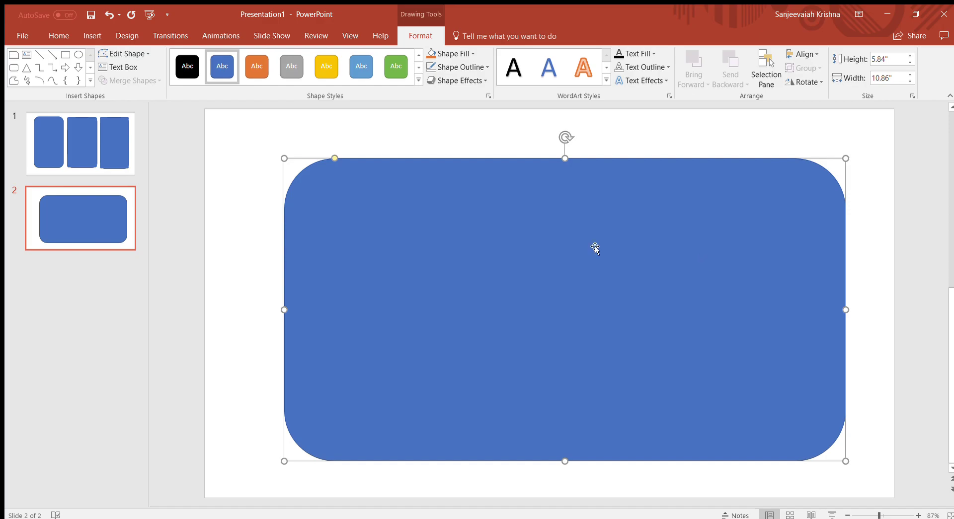
left_click_drag(446, 229, 437, 220)
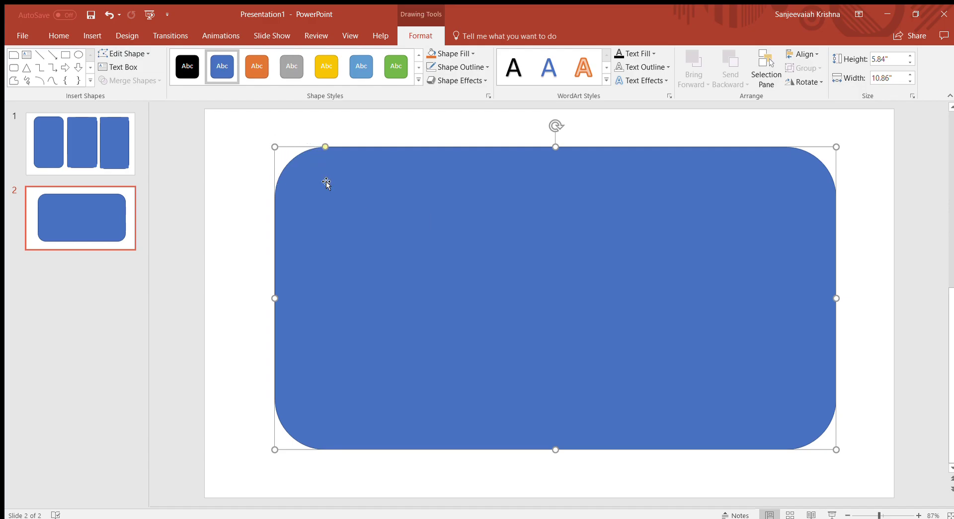
left_click(87, 36)
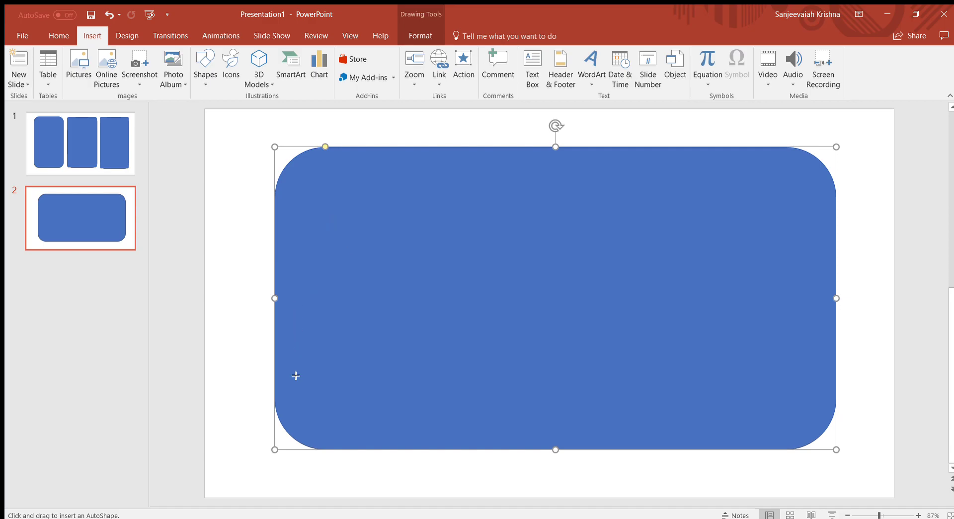
left_click_drag(275, 451, 323, 431)
key("ctrl+z")
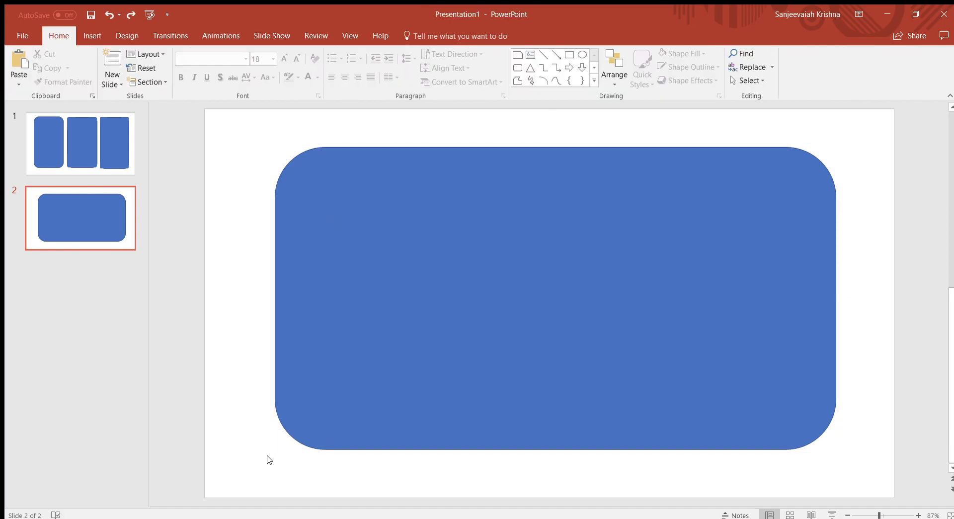
Shrink the large rounded rectangle from its lower-left corner to about 5.4" high and 9" wide
left_click(338, 390)
left_click_drag(275, 450, 372, 425)
Draw a small rounded rectangle about 1.8" high and 2" wide and align it over the large rectangle's upper-left corner
left_click(92, 36)
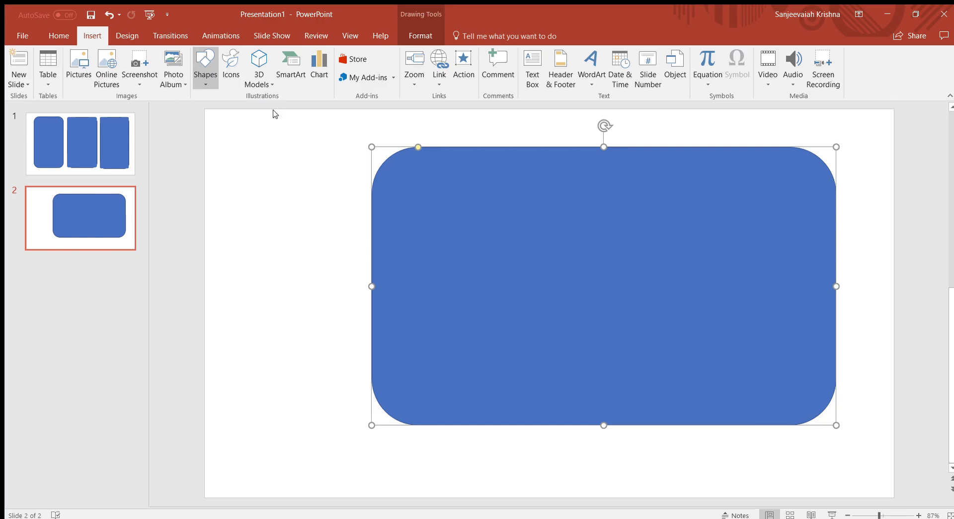
left_click_drag(243, 168, 349, 267)
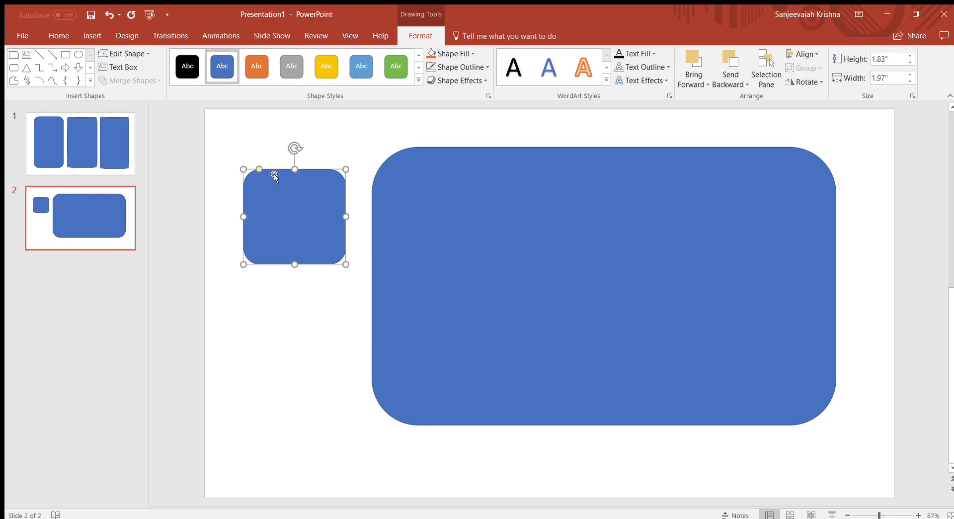
left_click_drag(285, 210, 415, 193)
left_click(610, 205)
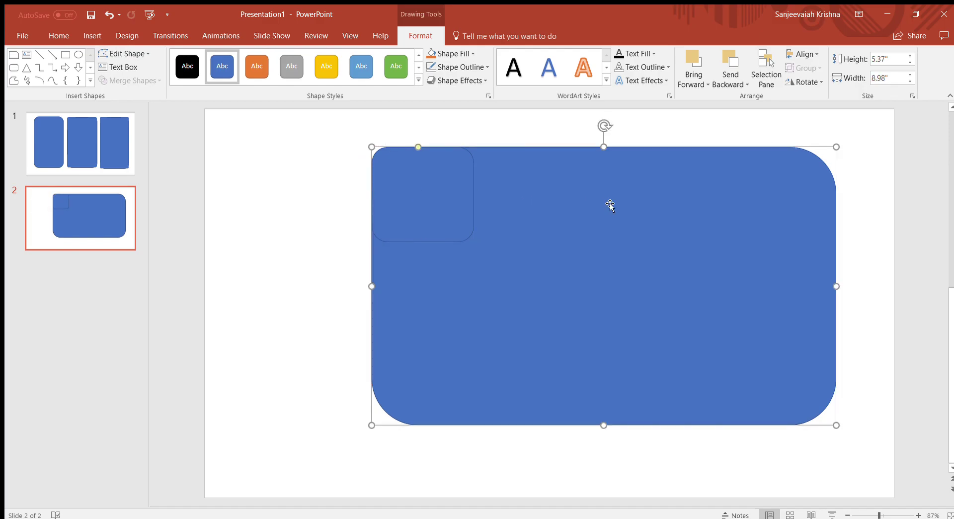
left_click(256, 321)
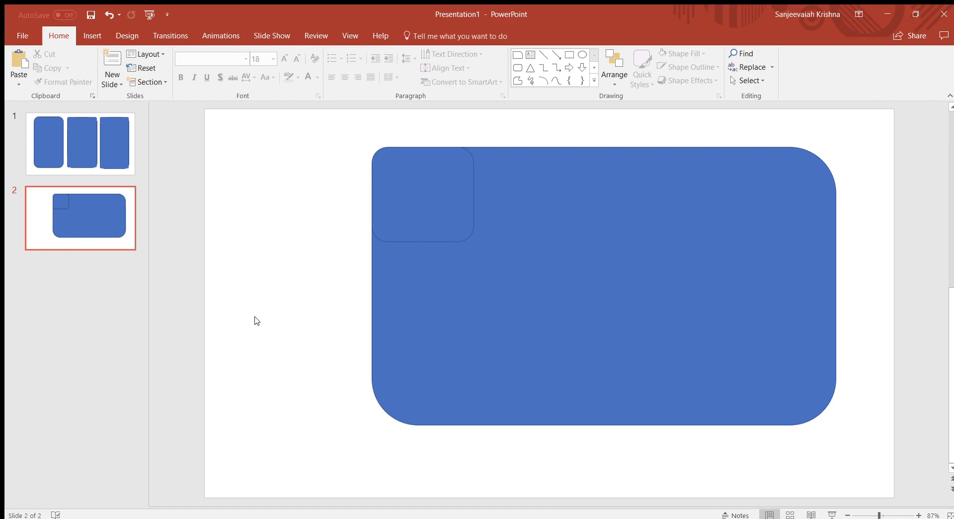
left_click(404, 411)
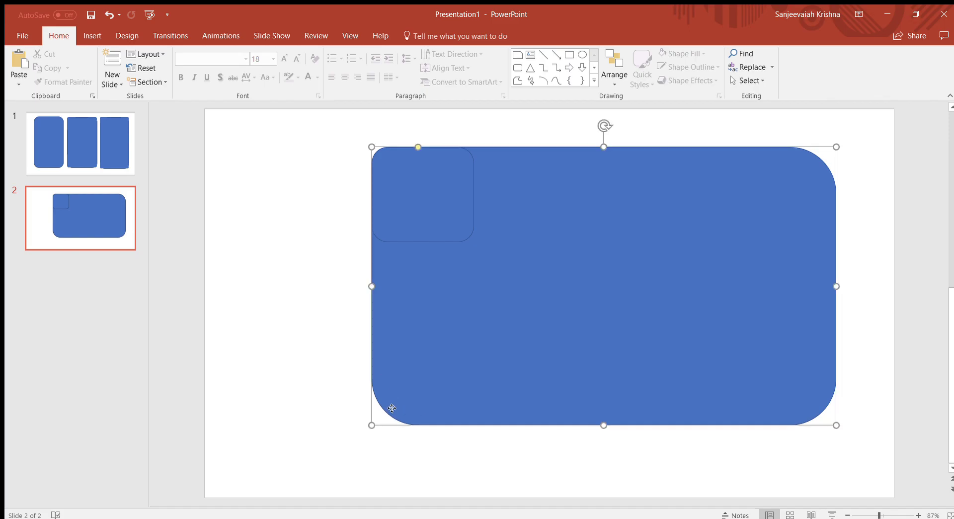
Paste three copies of the small rounded rectangle and align one over each remaining corner of the large rectangle
left_click(418, 201)
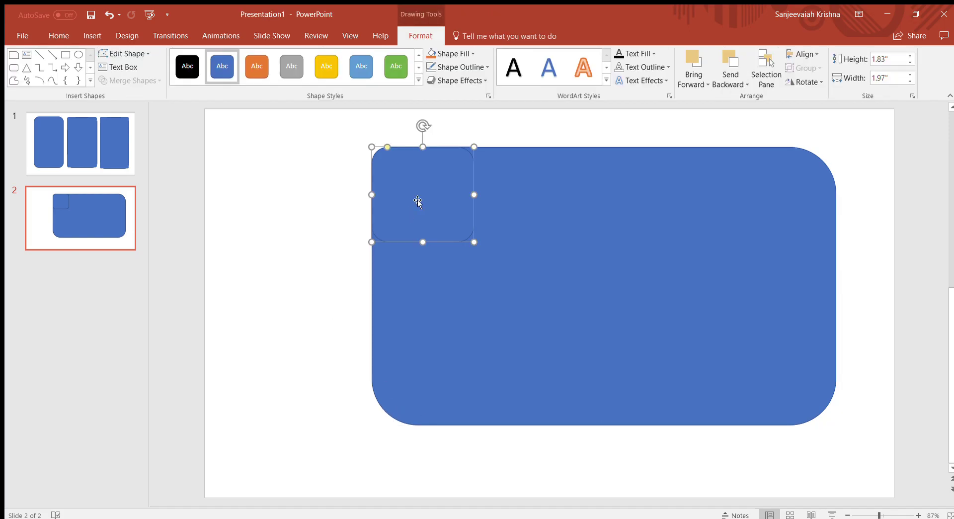
key("ctrl+v")
key("ctrl+v")
key("ctrl+v")
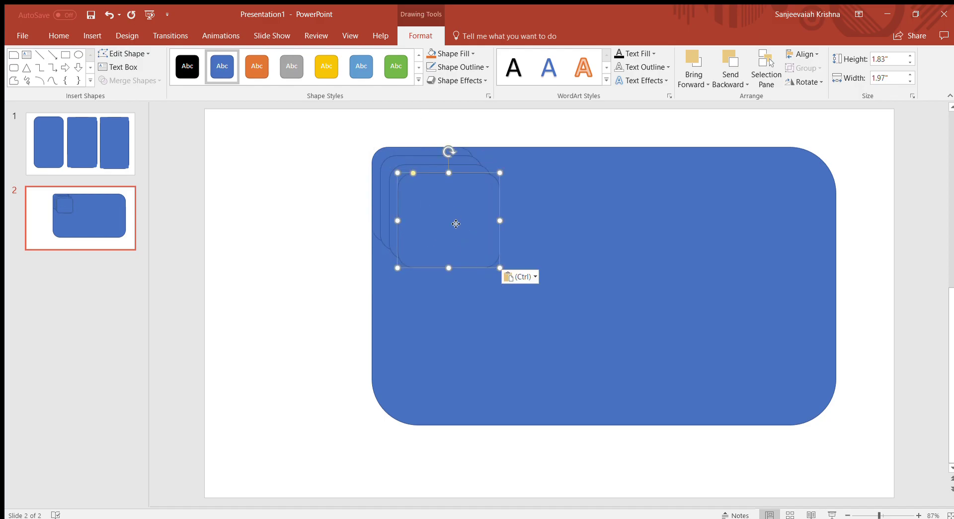
left_click_drag(456, 215, 430, 371)
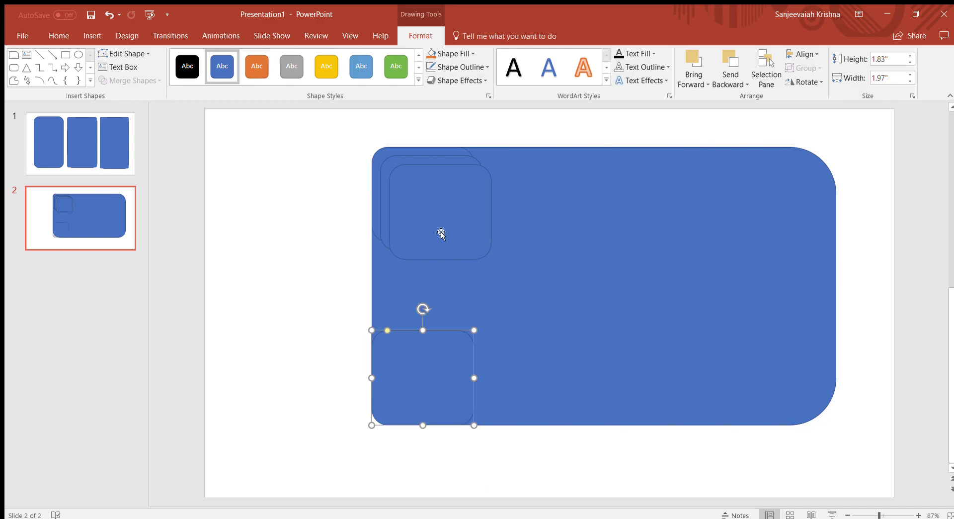
left_click_drag(462, 231, 790, 213)
left_click_drag(446, 200, 801, 377)
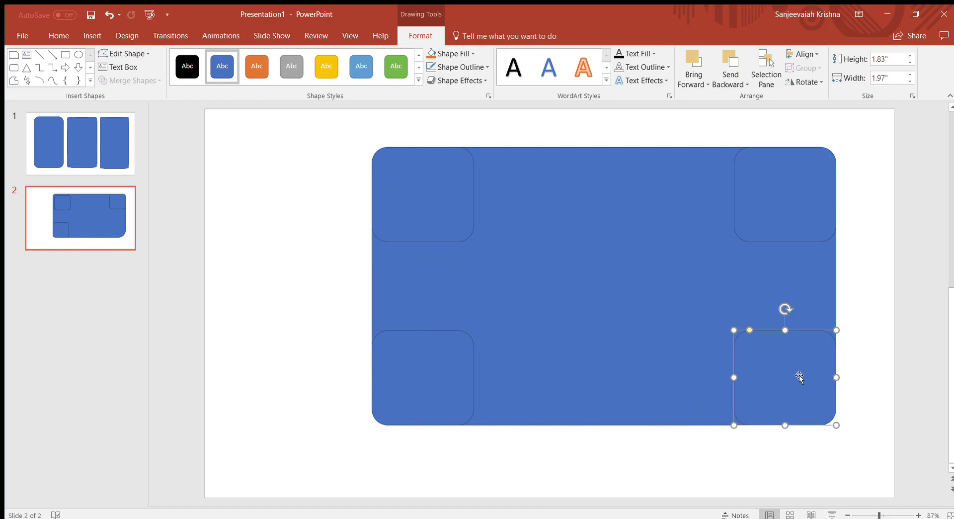
left_click(611, 293)
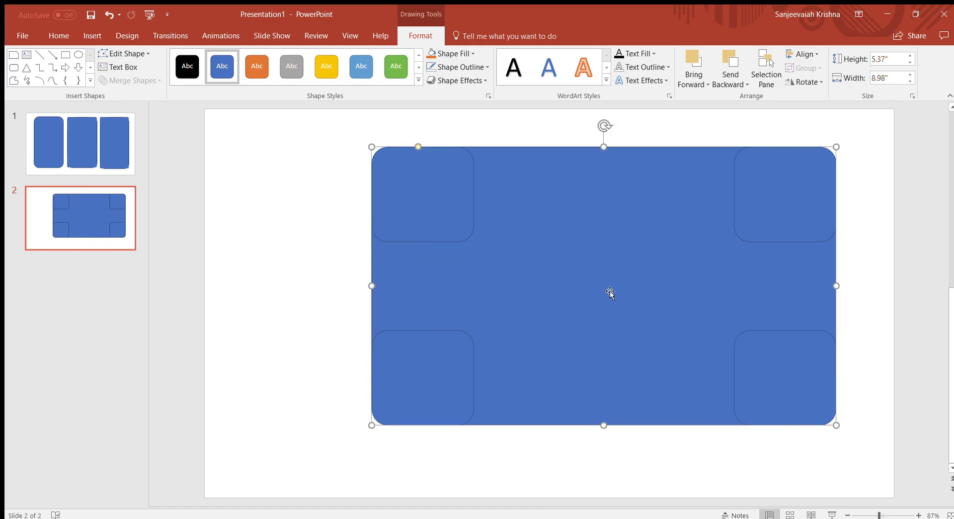
left_click(286, 333)
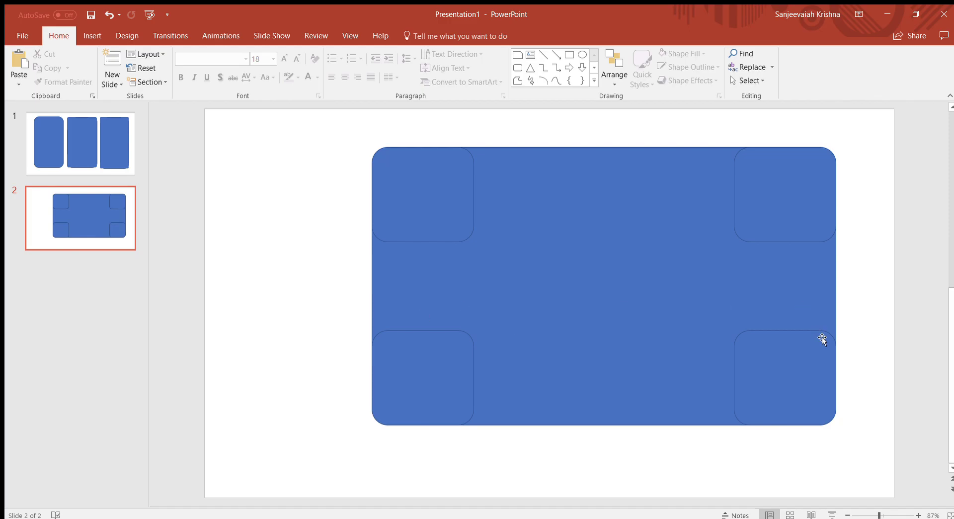
Remove the outline from all four small corner rectangles
left_click(787, 381)
left_click(793, 213, "shift")
left_click(451, 190, "shift")
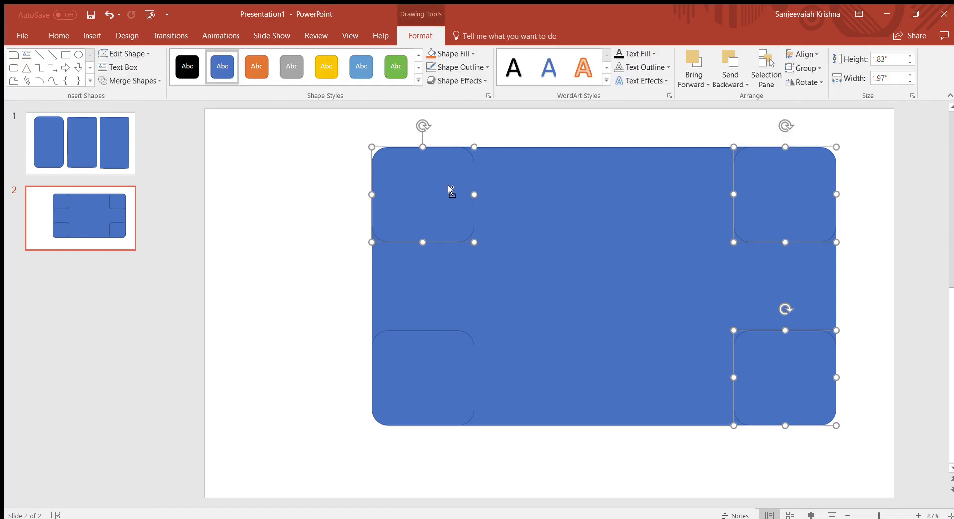
left_click(439, 366, "shift")
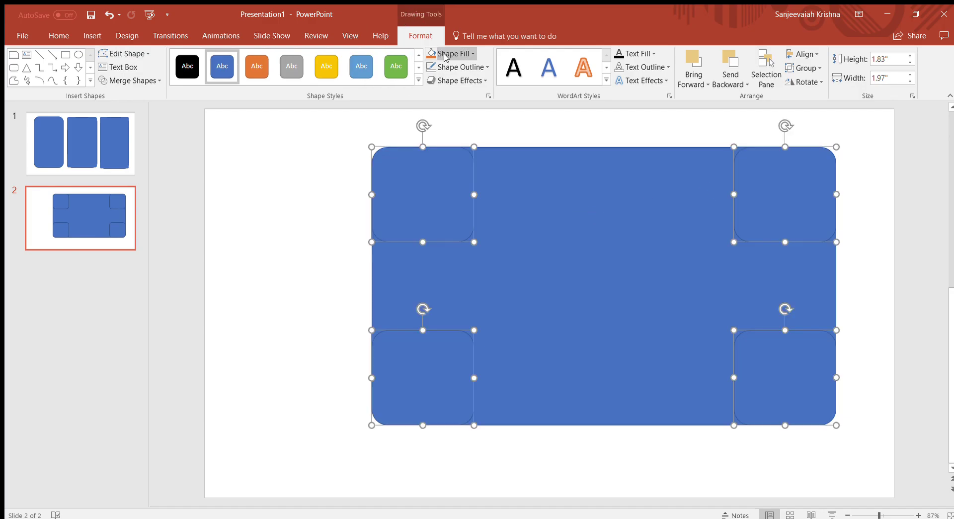
left_click(450, 68)
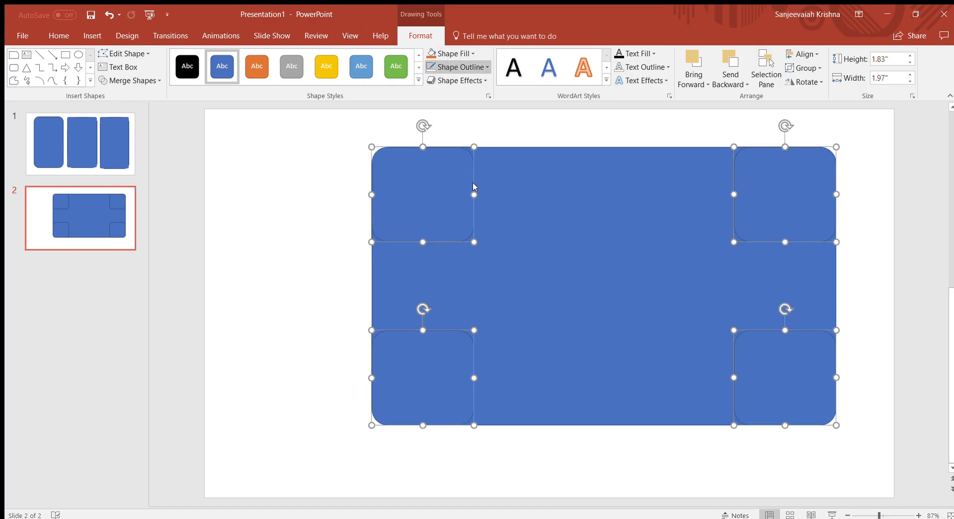
left_click(319, 223)
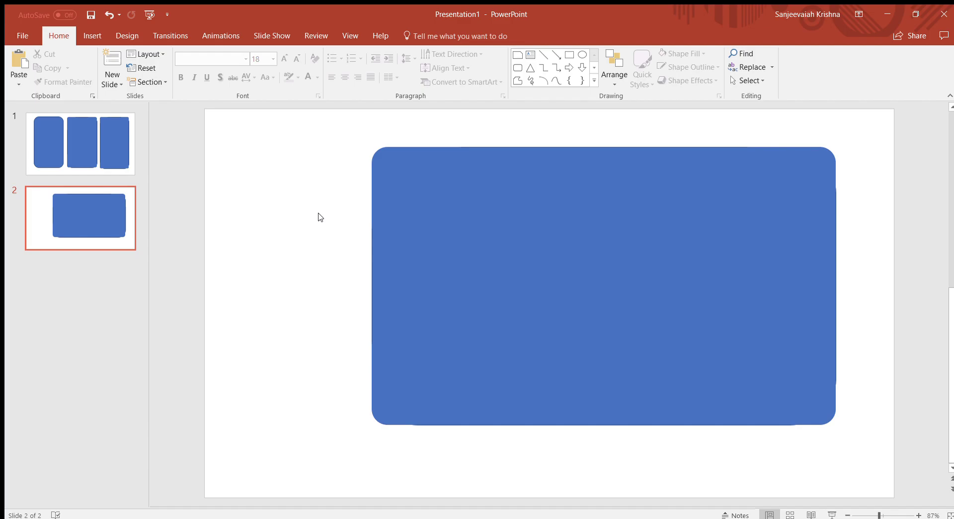
Group the large rectangle and the four corner rectangles into one object
key("ctrl+a")
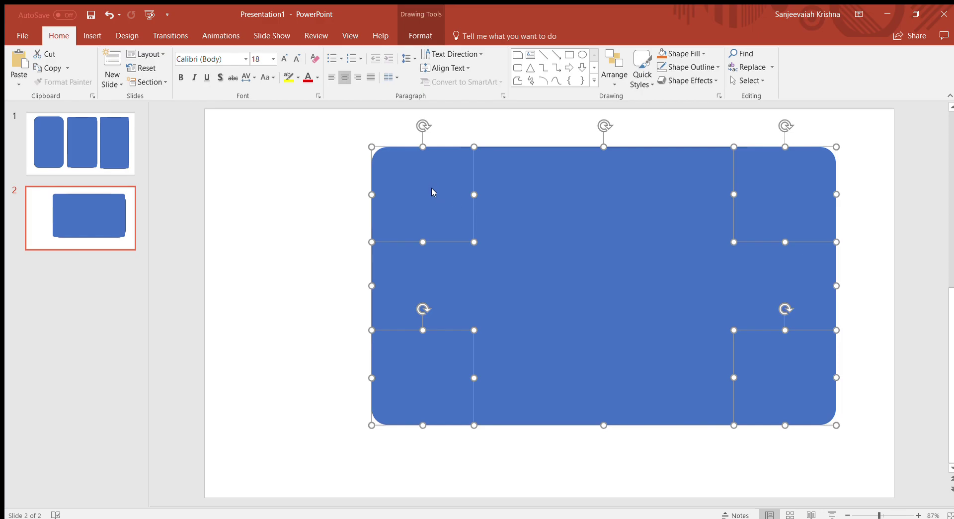
key("ctrl+g")
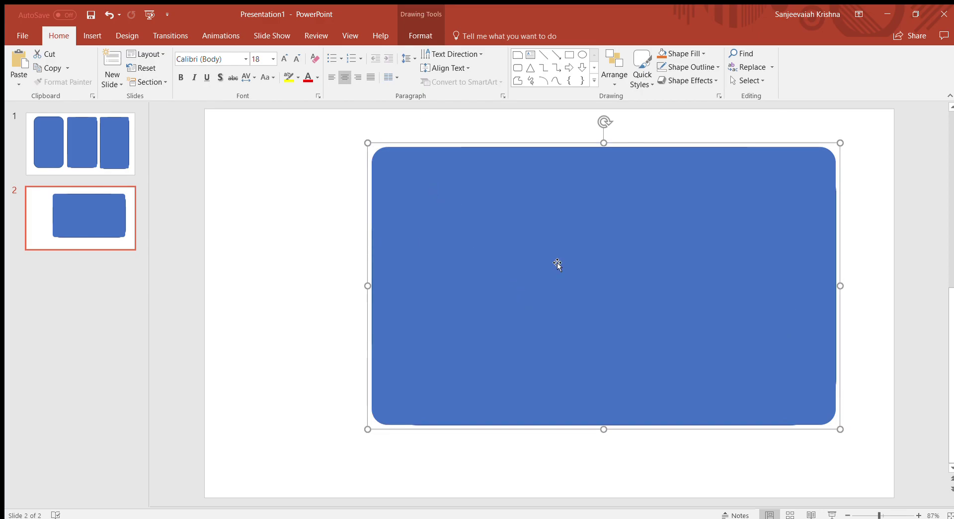
left_click(267, 250)
Move the grouped shape nearer the slide's centre and enlarge it slightly from its lower-right corner
left_click(561, 241)
left_click_drag(603, 286, 537, 316)
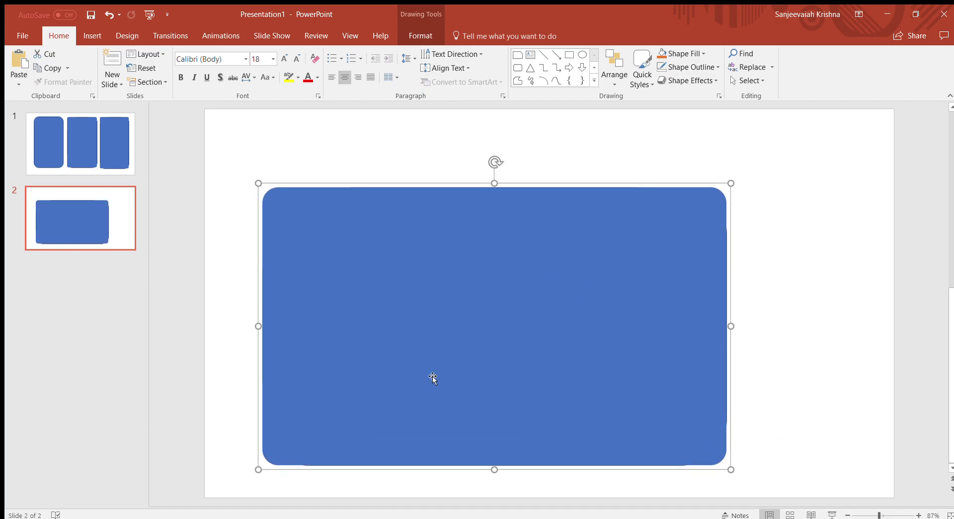
left_click_drag(433, 378, 481, 341)
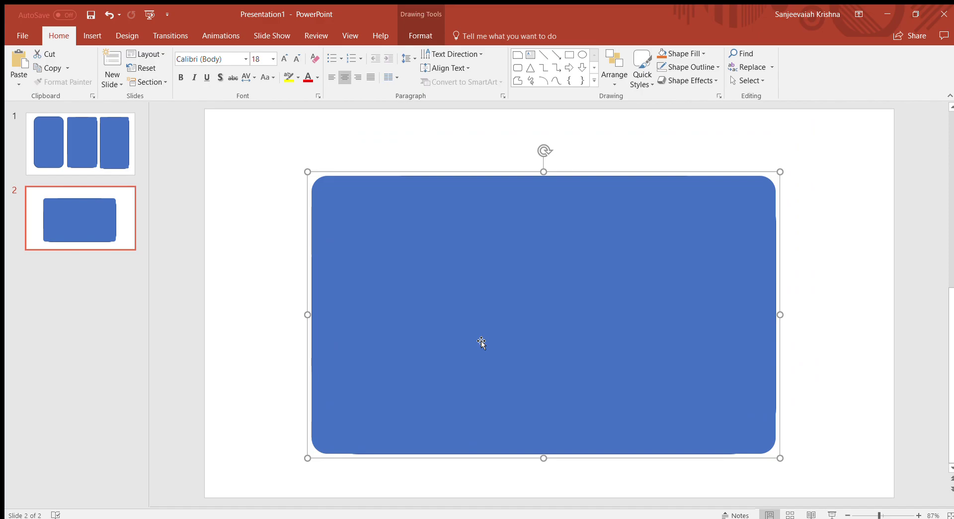
left_click_drag(781, 457, 777, 414)
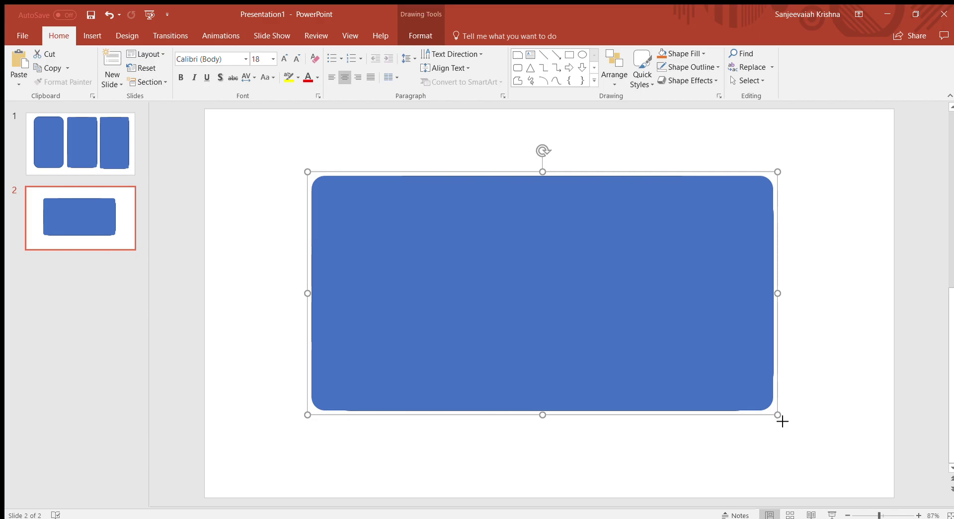
left_click_drag(782, 422, 818, 465)
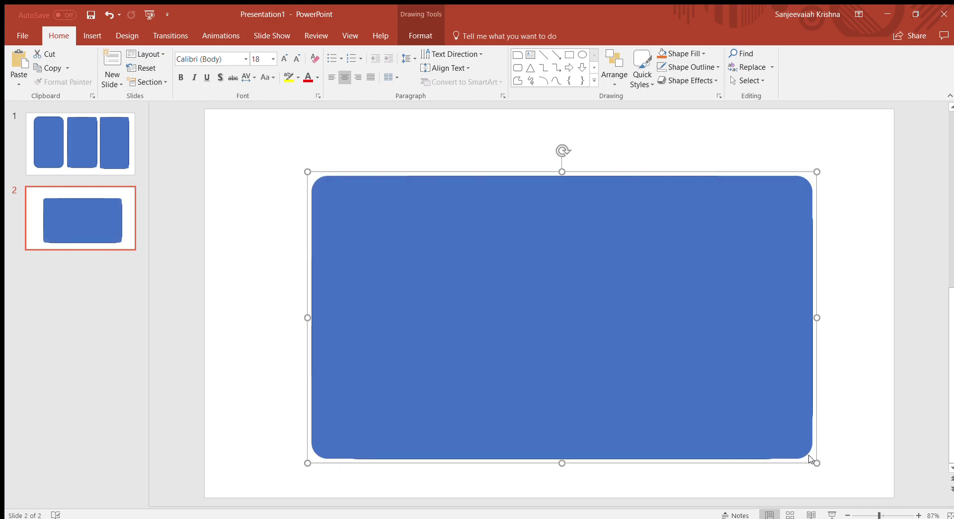